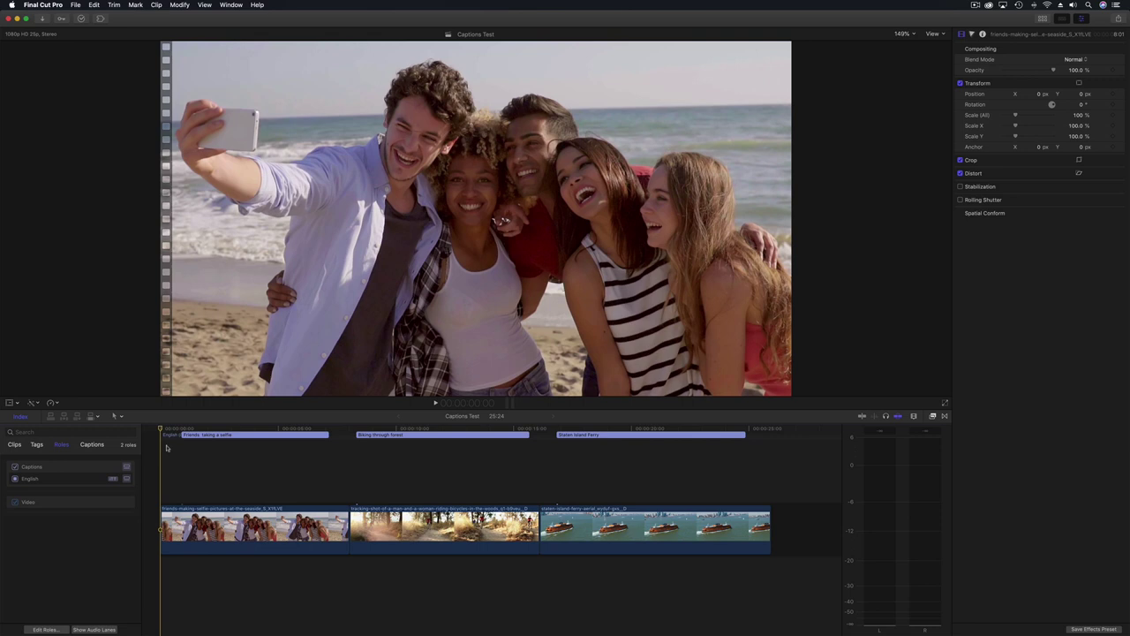
# - Scroll Safari's Final Cut Pro release notes down to the previous versions
pyautogui.moveTo(322, 629)
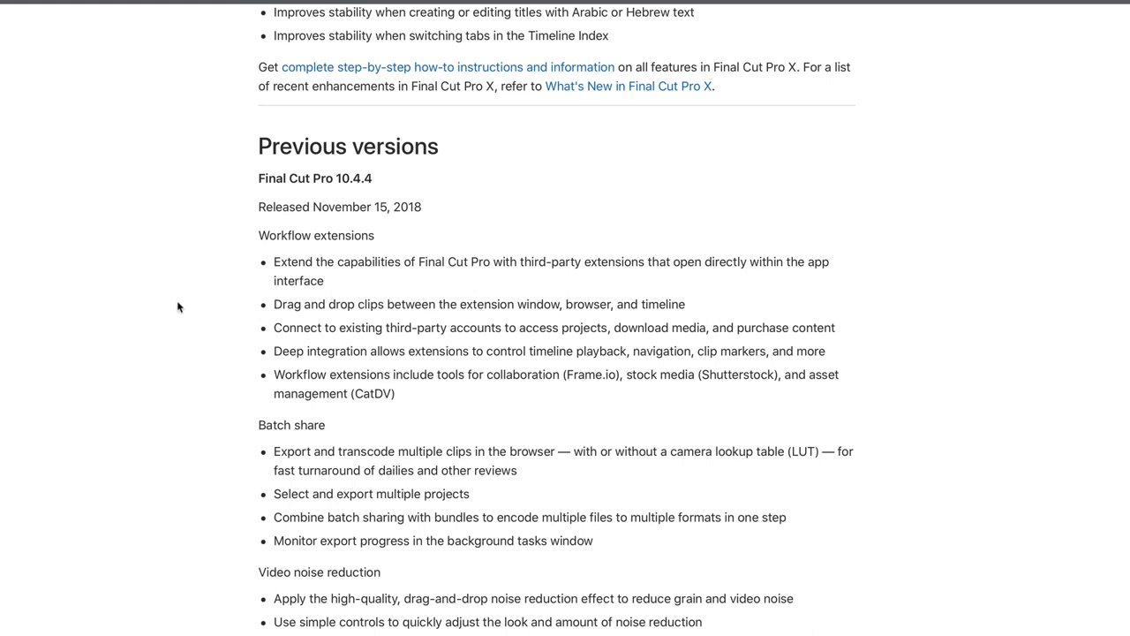
pyautogui.scroll(-15, 177, 306)
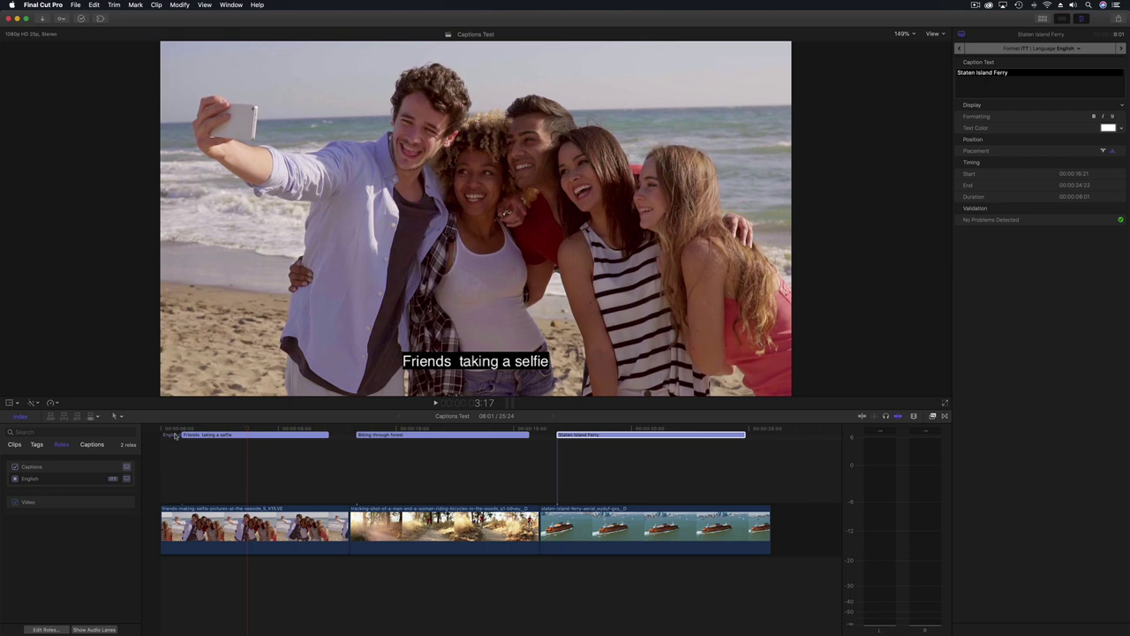
# - Play the project from the start to preview captions, then open Master File export from the biking clip
pyautogui.click(154, 434)
pyautogui.press('space')
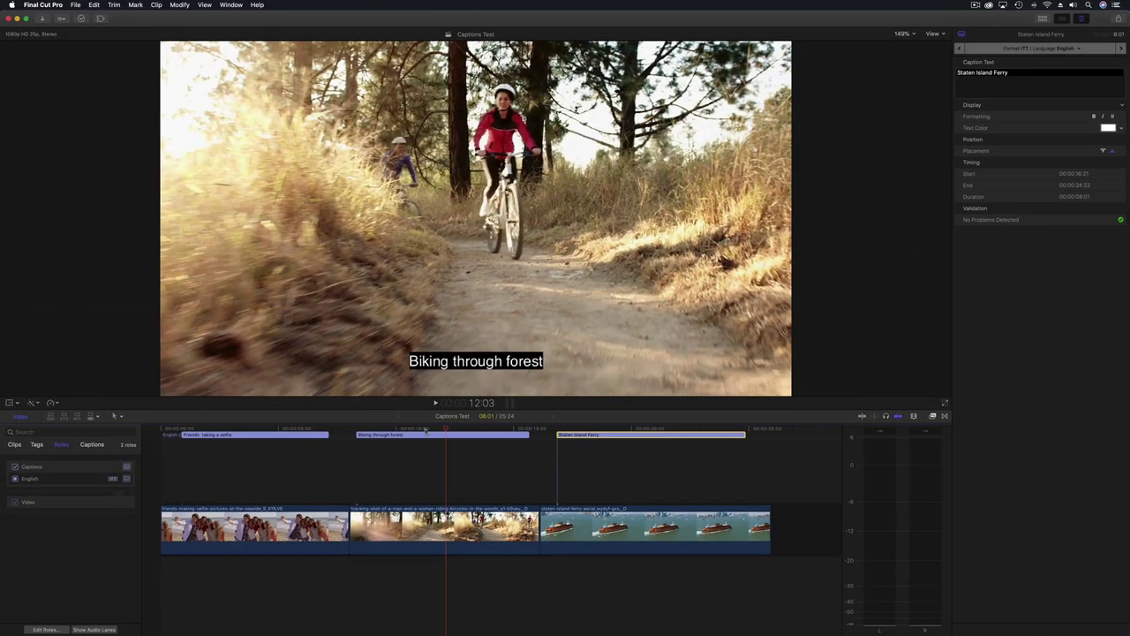
pyautogui.click(437, 425)
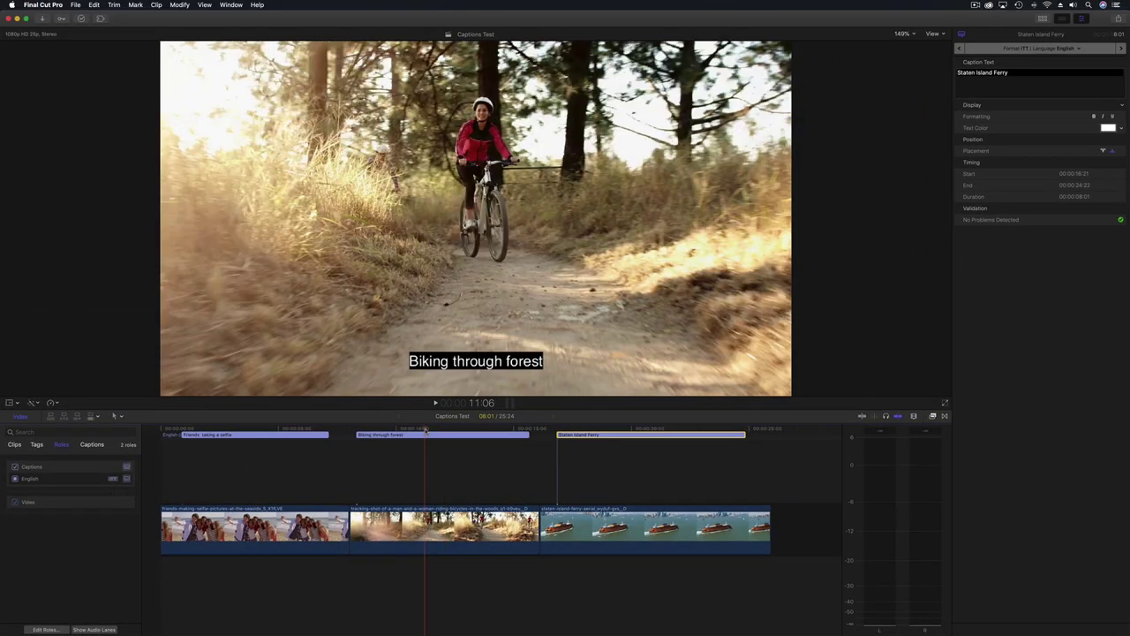
pyautogui.press('super+e')
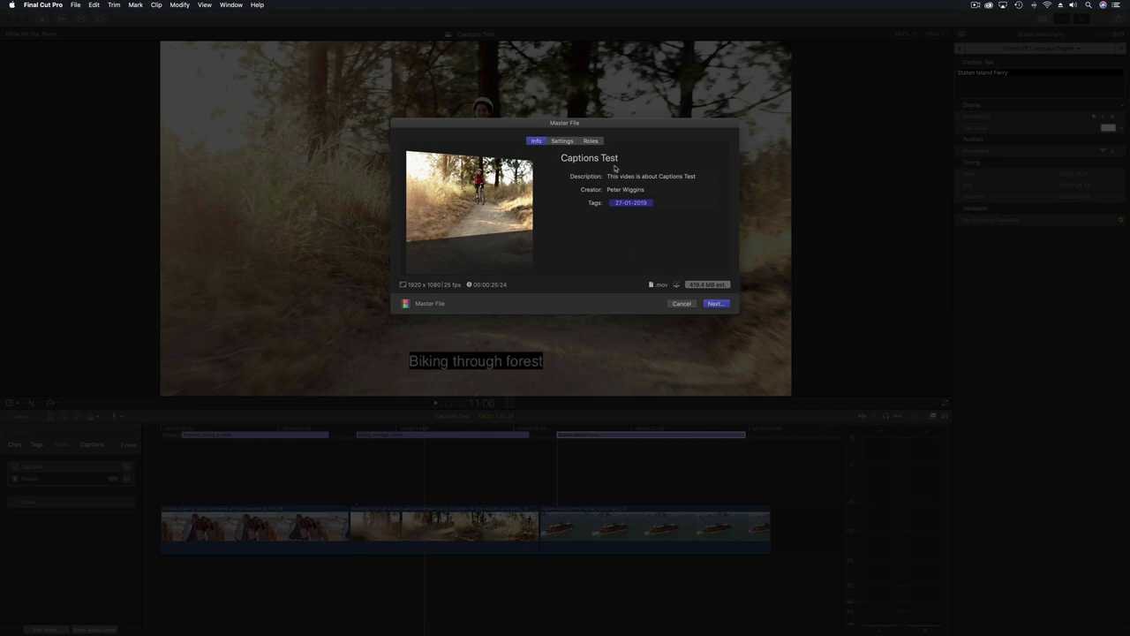
# - Export Captions Test as a QuickTime movie into Tutorial Exports without burned-in captions
pyautogui.click(591, 142)
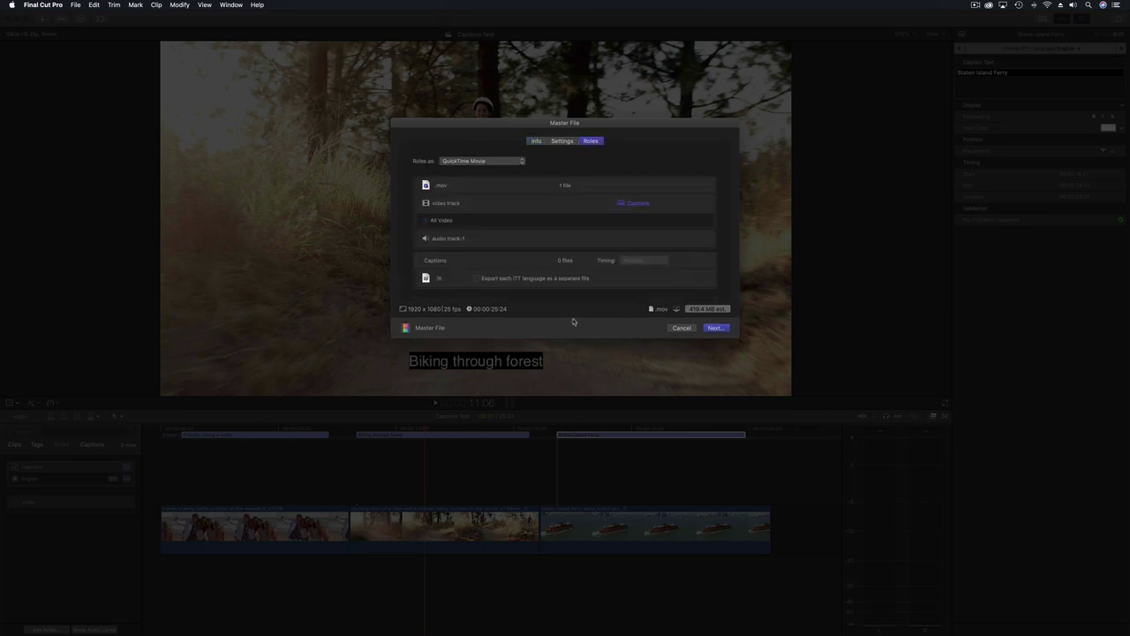
pyautogui.click(715, 327)
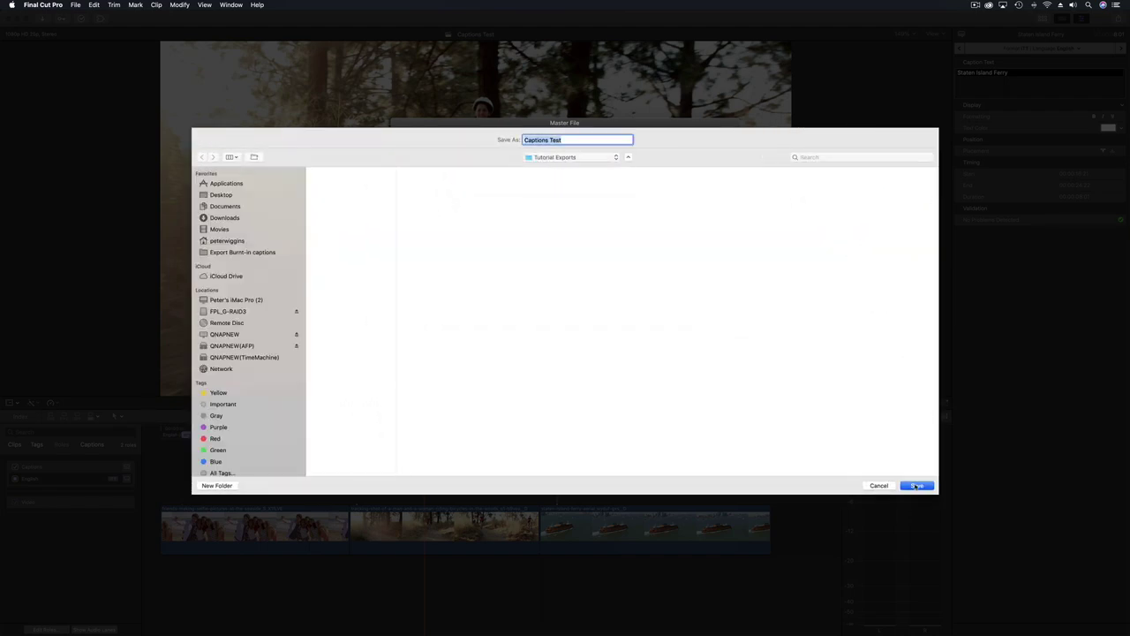
pyautogui.click(916, 486)
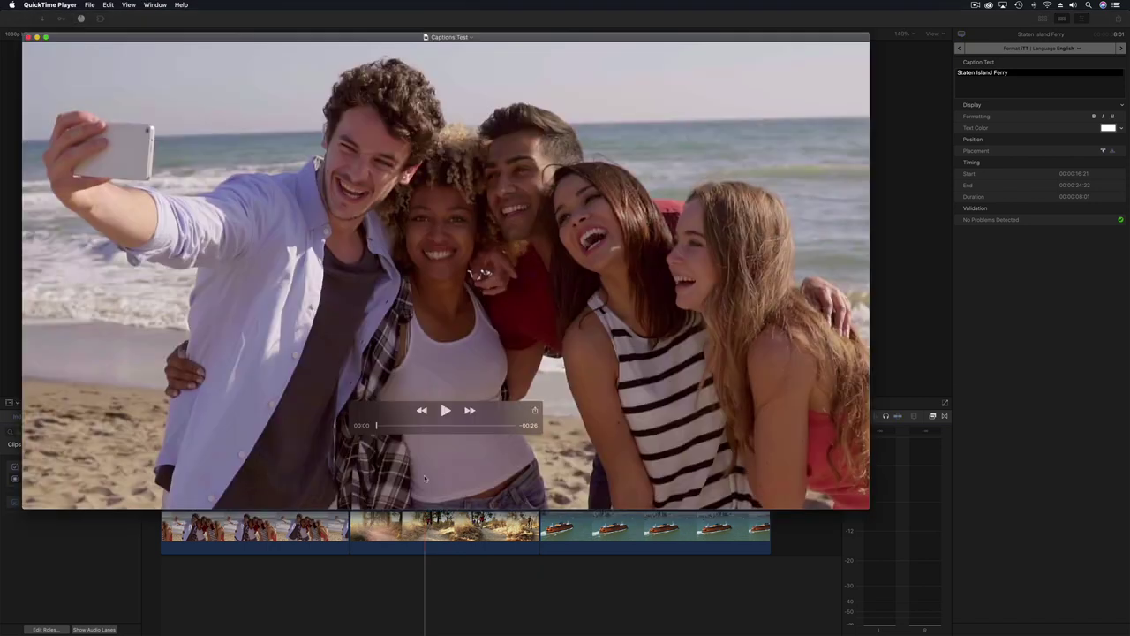
# - Scrub through the exported Captions Test movie to confirm it shows no captions
pyautogui.moveTo(383, 428); pyautogui.dragTo(411, 428)
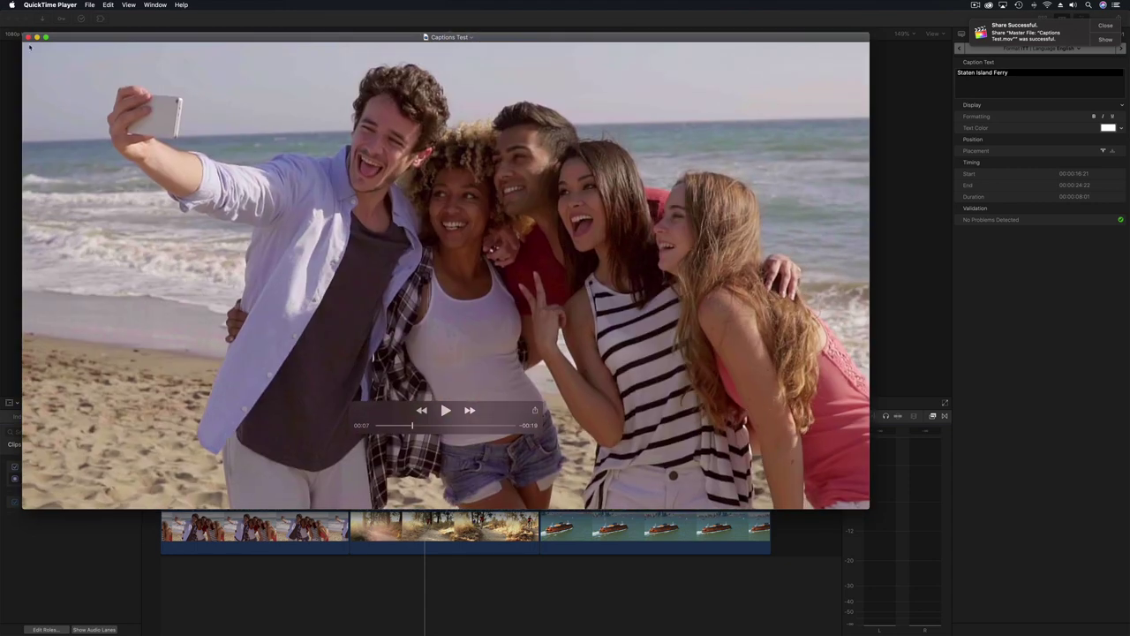
# - Close the movie, reopen Master File export, and retitle it 'Captions Test 2' with roles showing
pyautogui.click(28, 37)
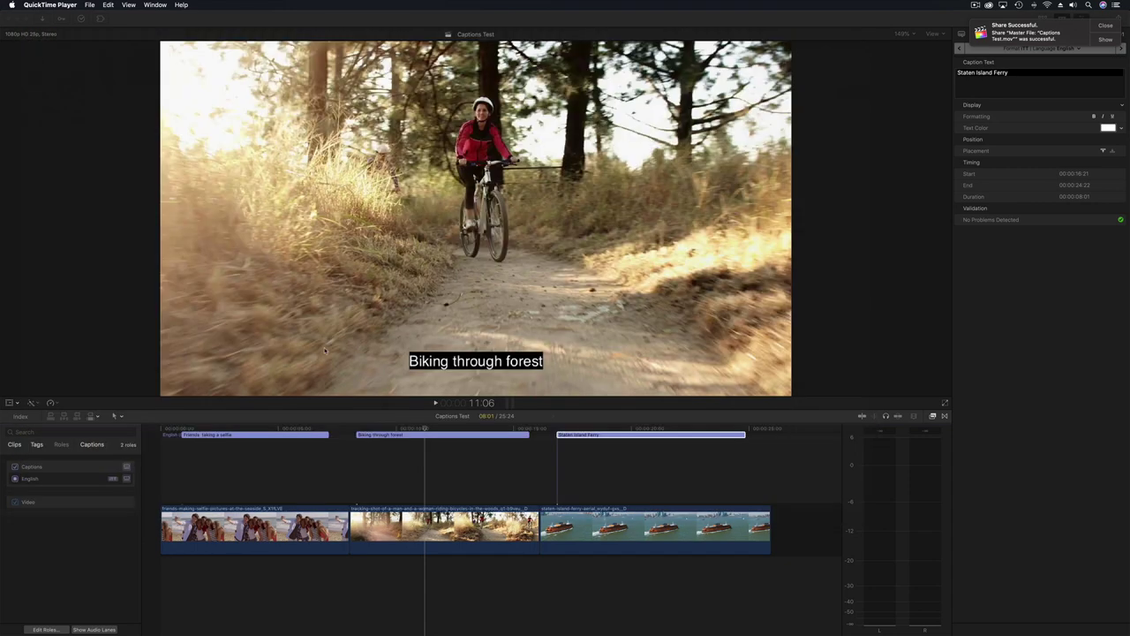
pyautogui.click(422, 428)
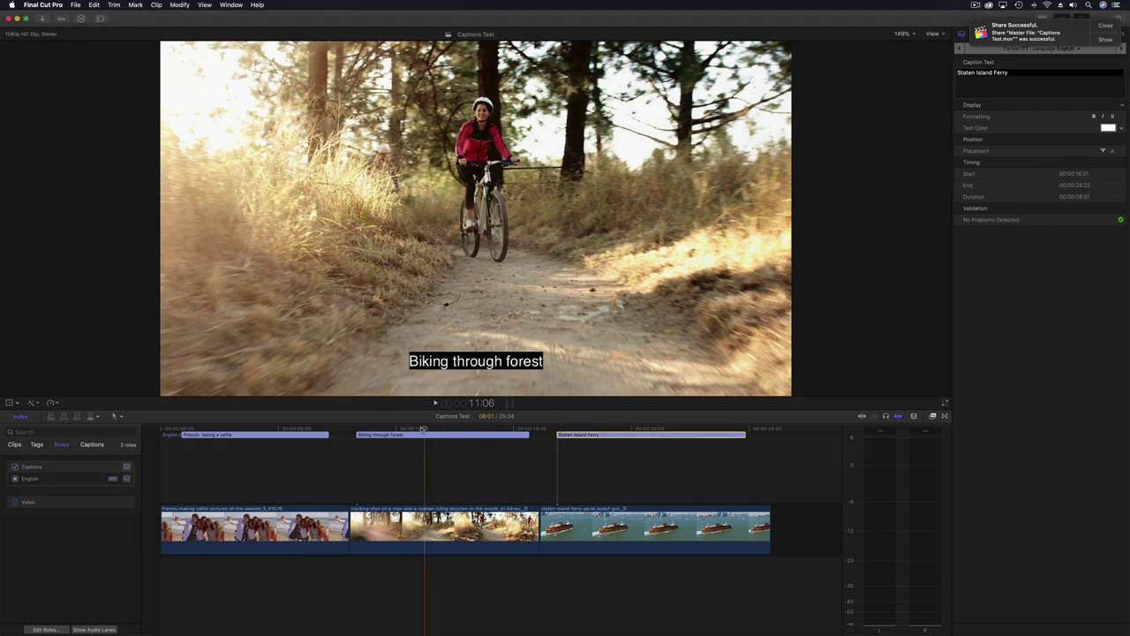
pyautogui.press('super+e')
pyautogui.click(625, 158)
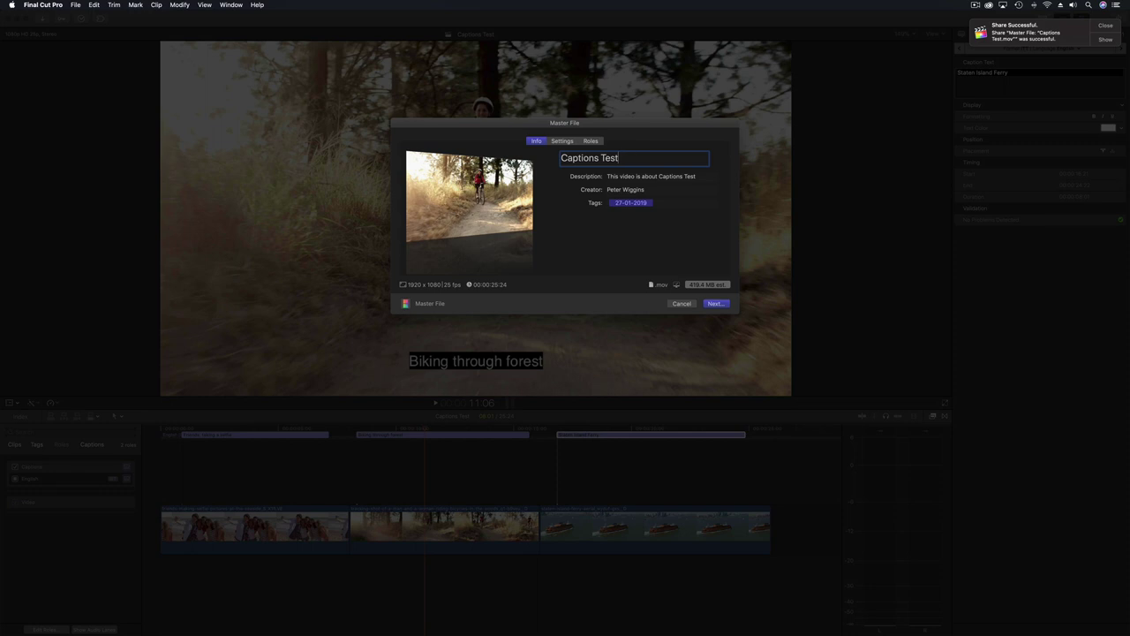
pyautogui.write('2')
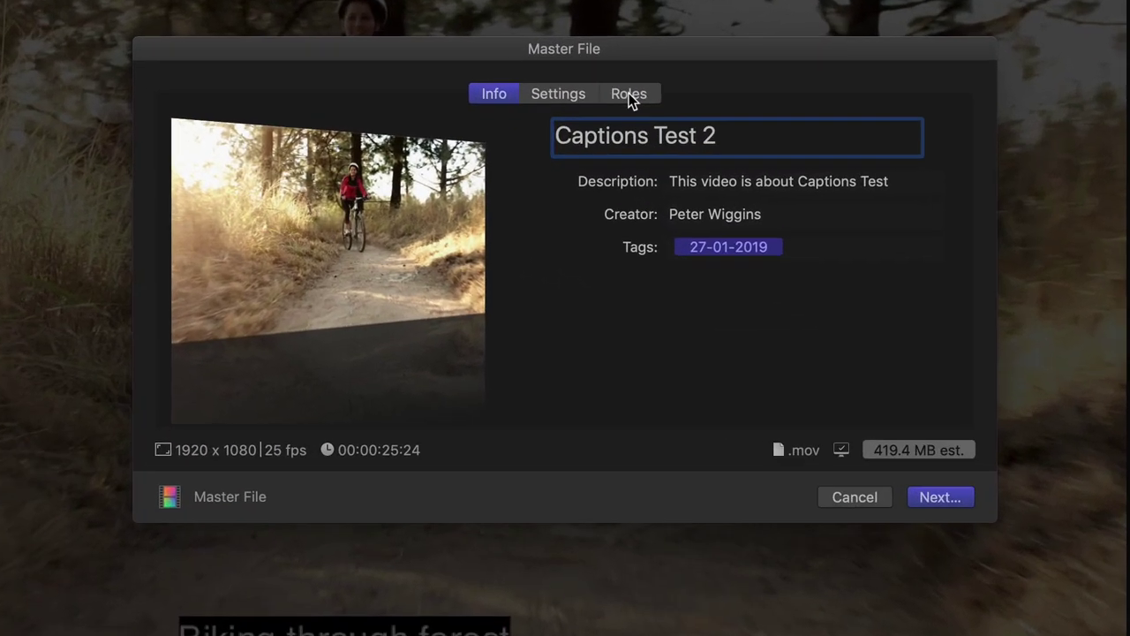
pyautogui.click(629, 93)
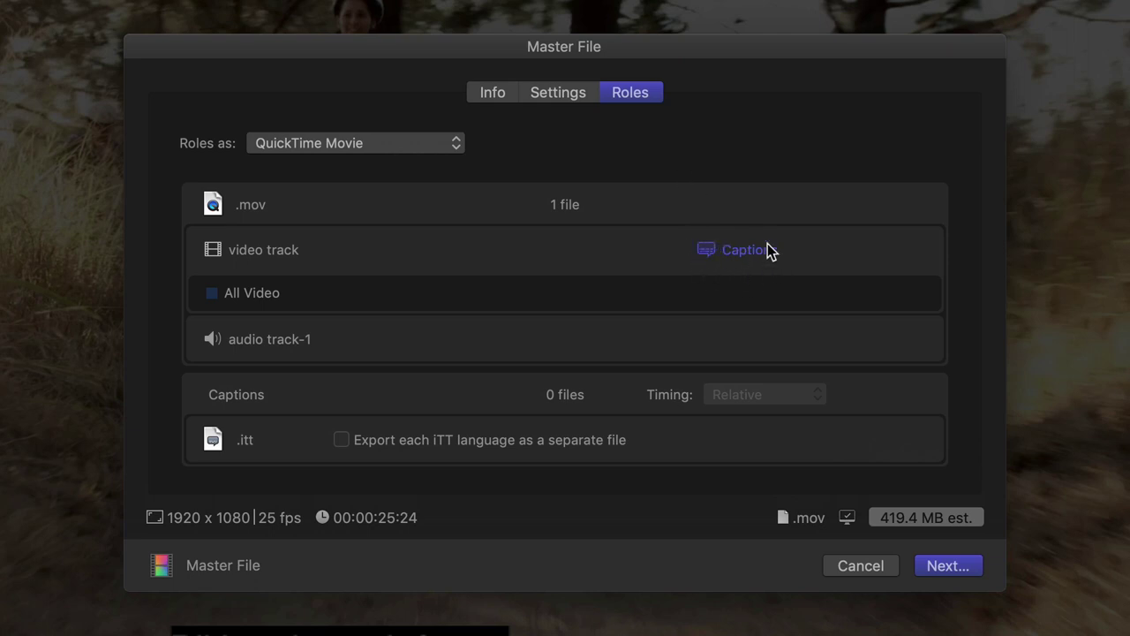
# - Burn in English (iTT) captions on the video track and save Captions Test 2
pyautogui.click(710, 253)
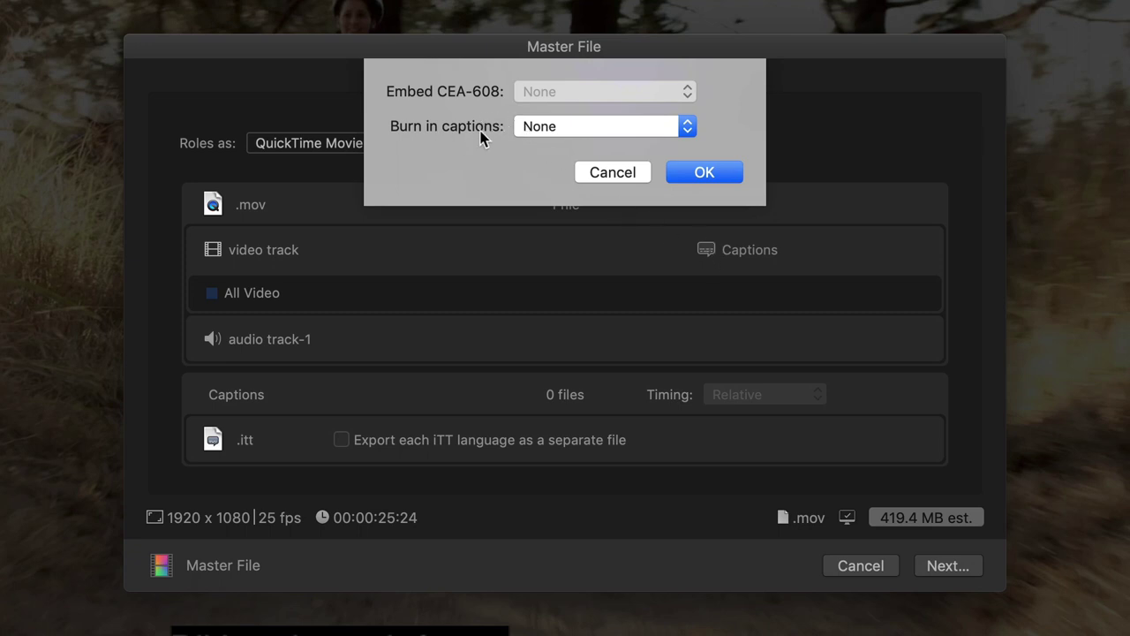
pyautogui.click(560, 132)
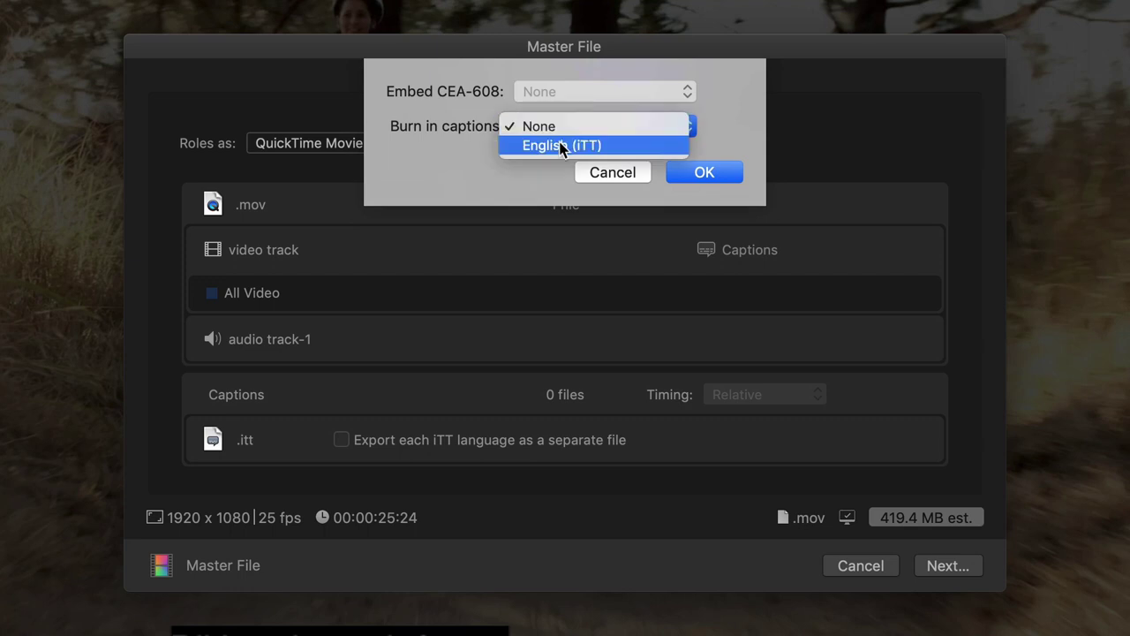
pyautogui.click(561, 146)
pyautogui.click(704, 173)
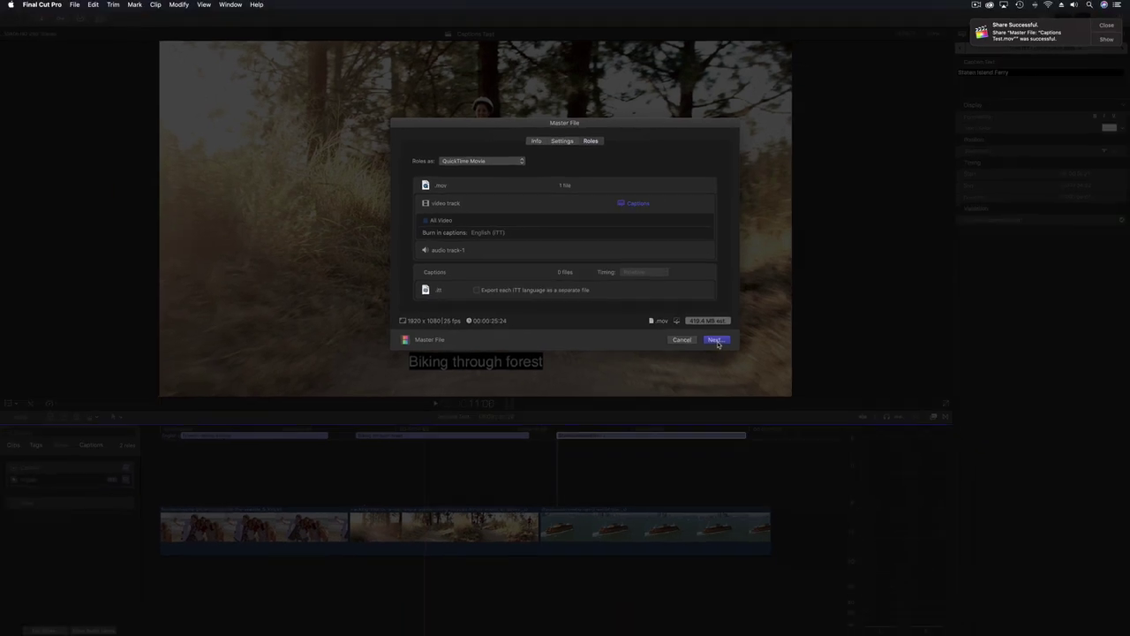
pyautogui.click(825, 460)
pyautogui.click(909, 487)
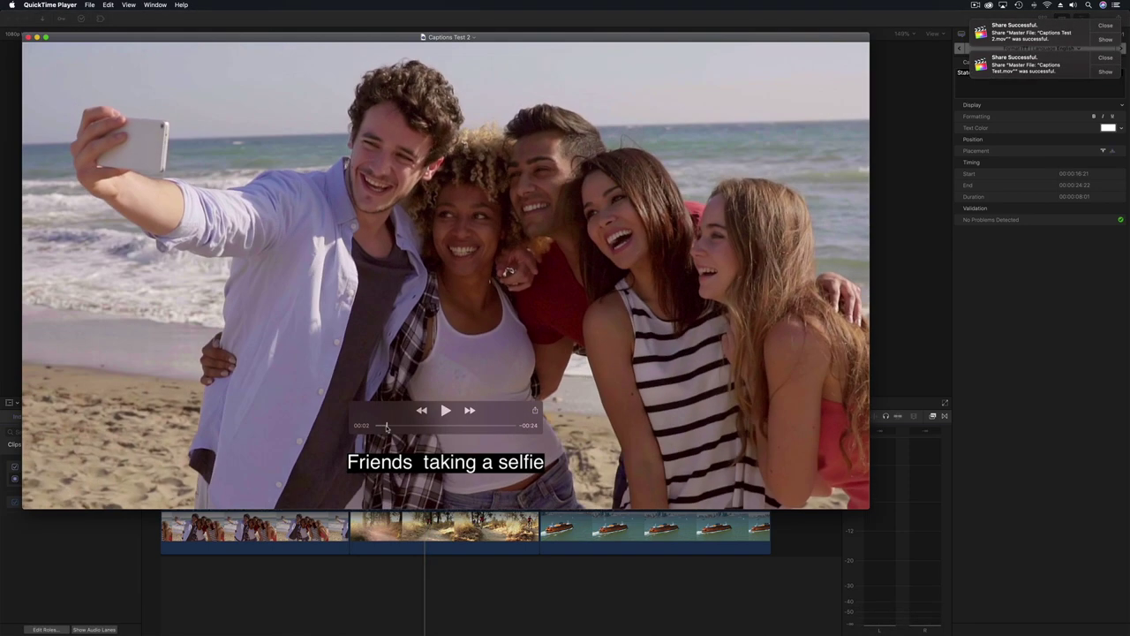
# - Scrub Captions Test 2 to verify the burned-in captions, then close the player window
pyautogui.moveTo(386, 428); pyautogui.dragTo(440, 428)
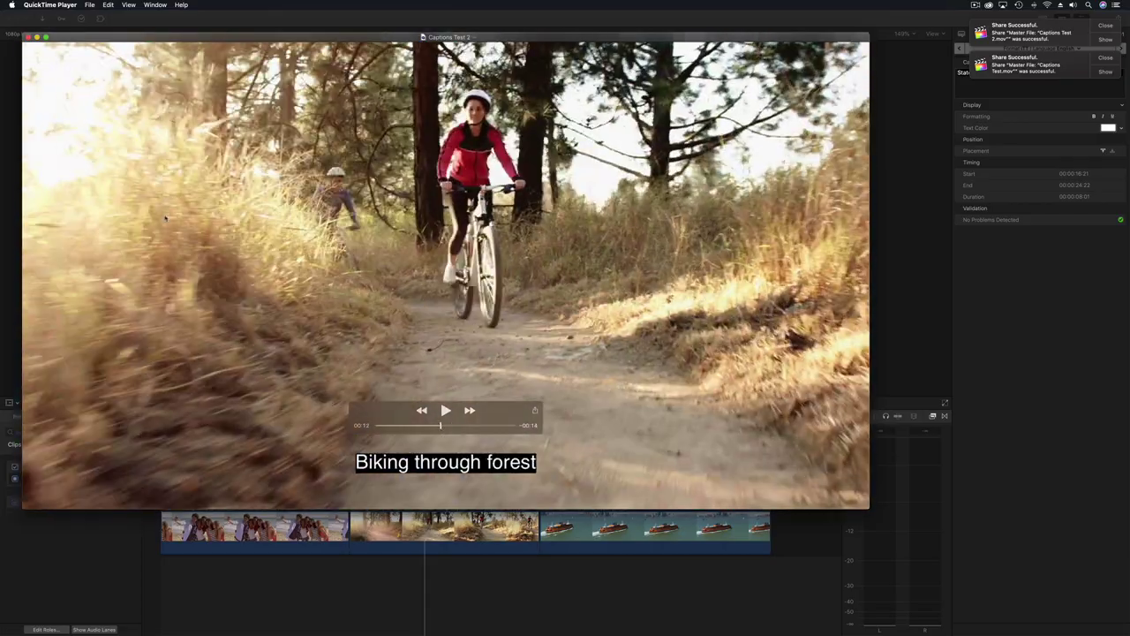
pyautogui.click(28, 38)
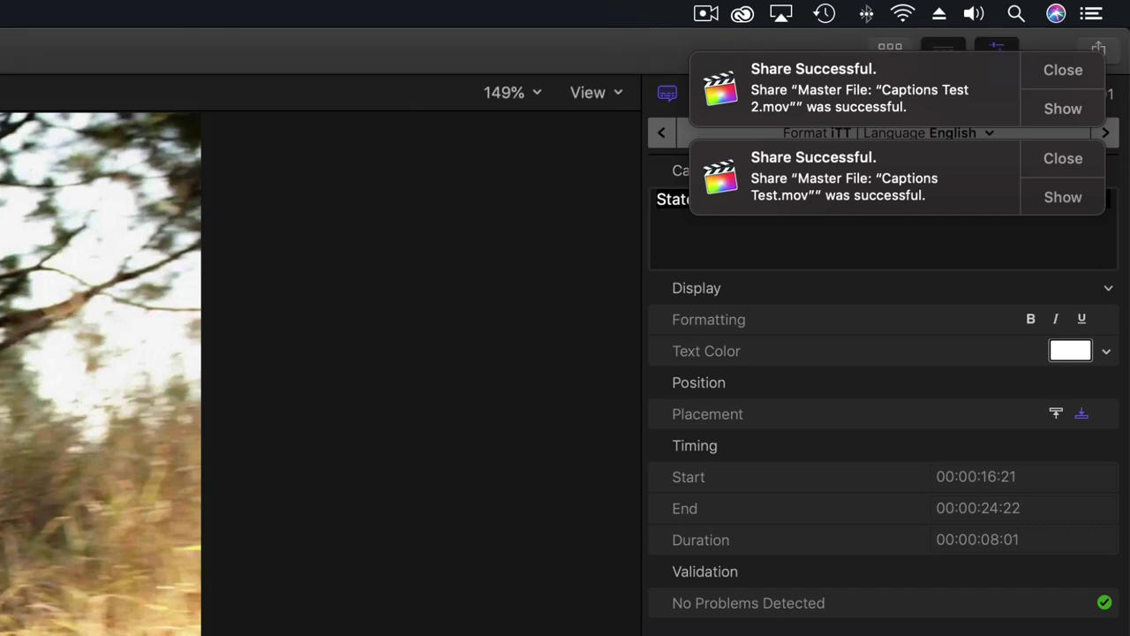
# - Dismiss both Share Successful notifications and bring Safari's X-Title Caption Convert page forward
pyautogui.click(1064, 71)
pyautogui.click(1065, 74)
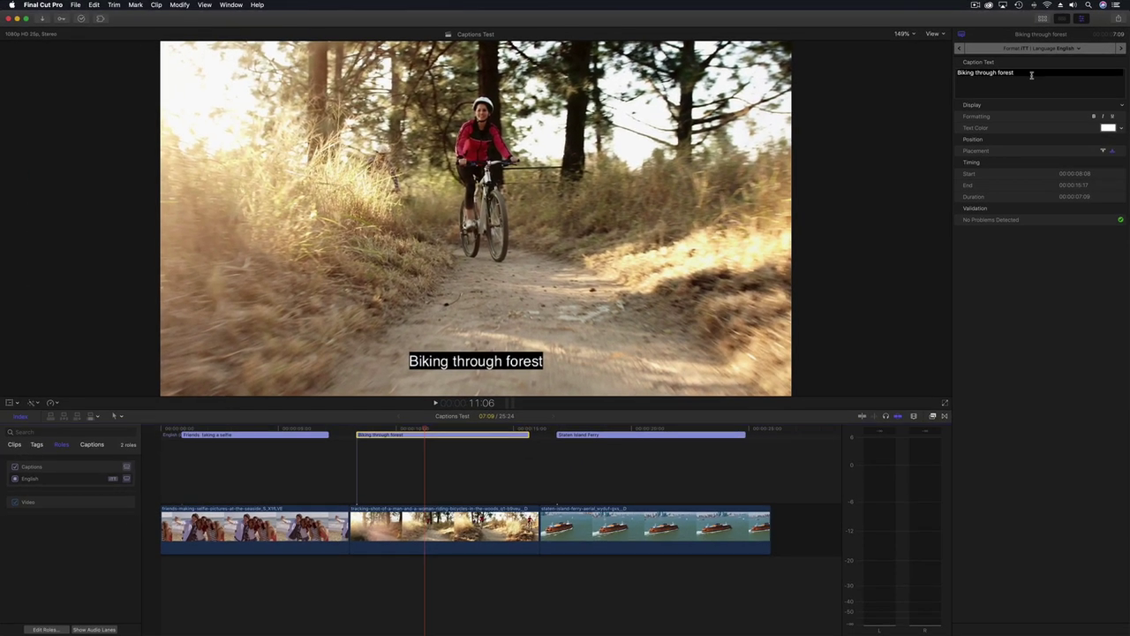
pyautogui.click(799, 620)
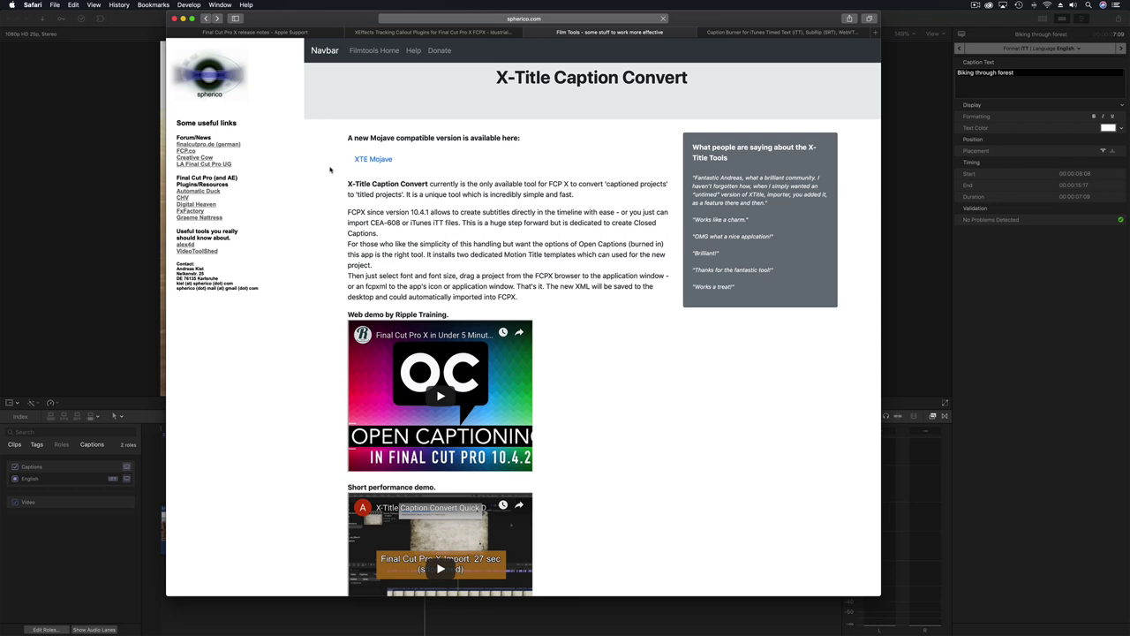
pyautogui.scroll(-5, 330, 170)
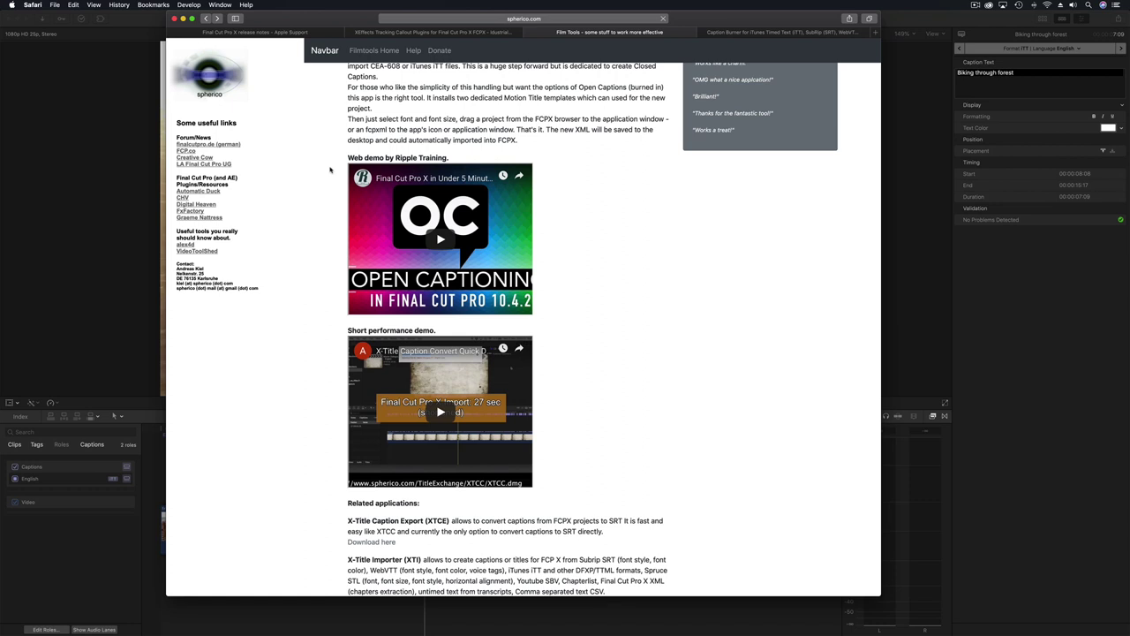
pyautogui.scroll(-5, 330, 169)
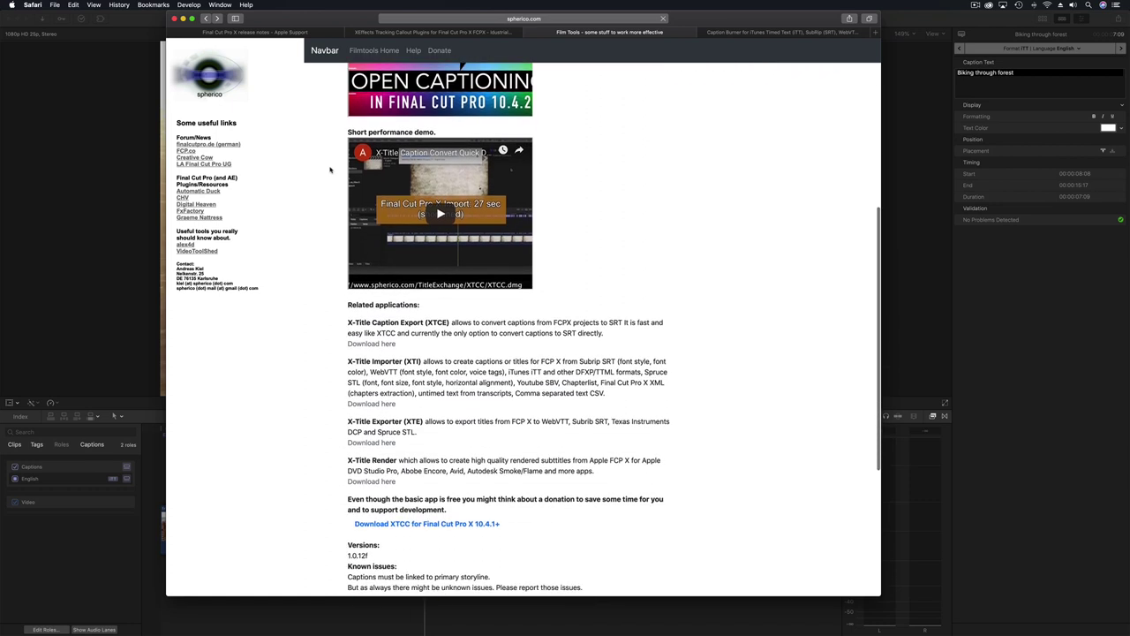
pyautogui.scroll(-2, 330, 169)
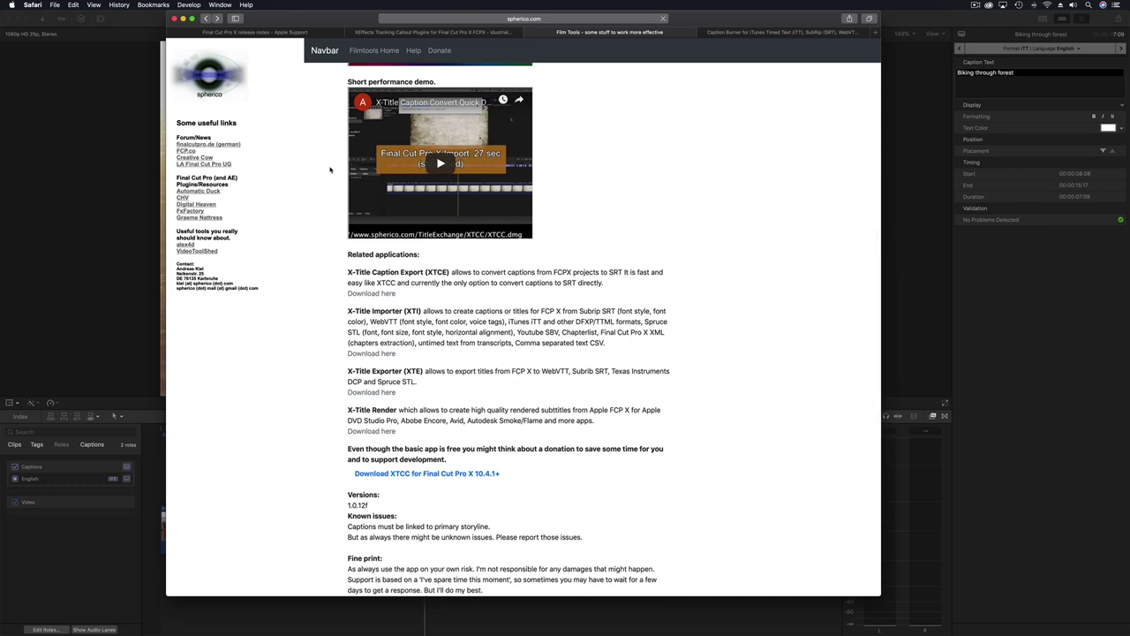
pyautogui.scroll(10, 330, 170)
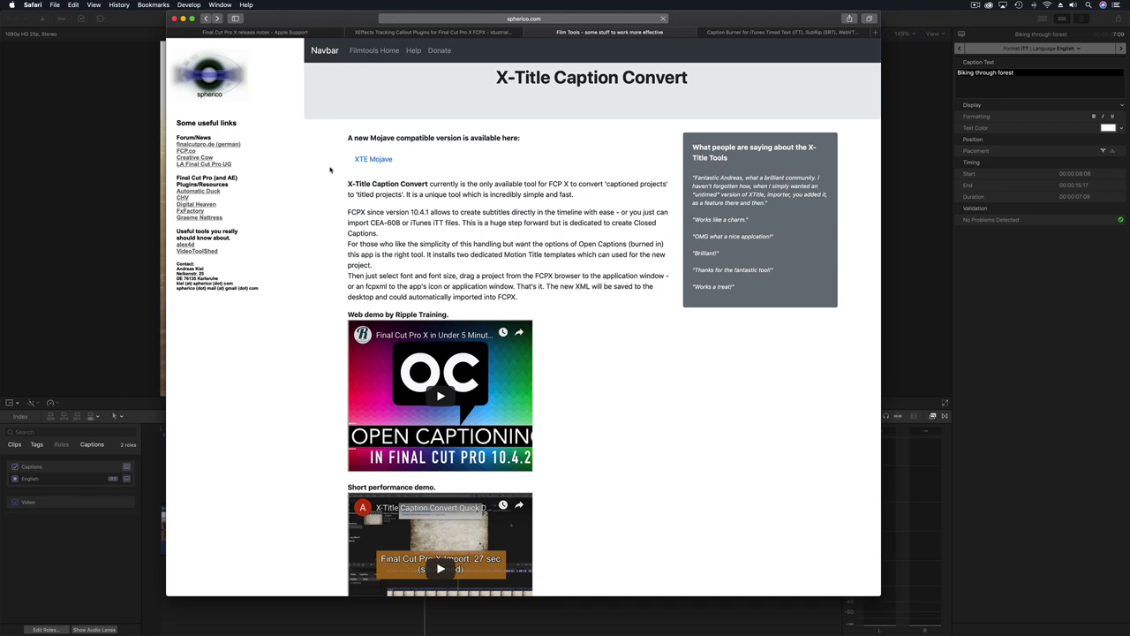
# - Switch to the fxfactory Caption Burner tab and scroll through its product page
pyautogui.click(748, 34)
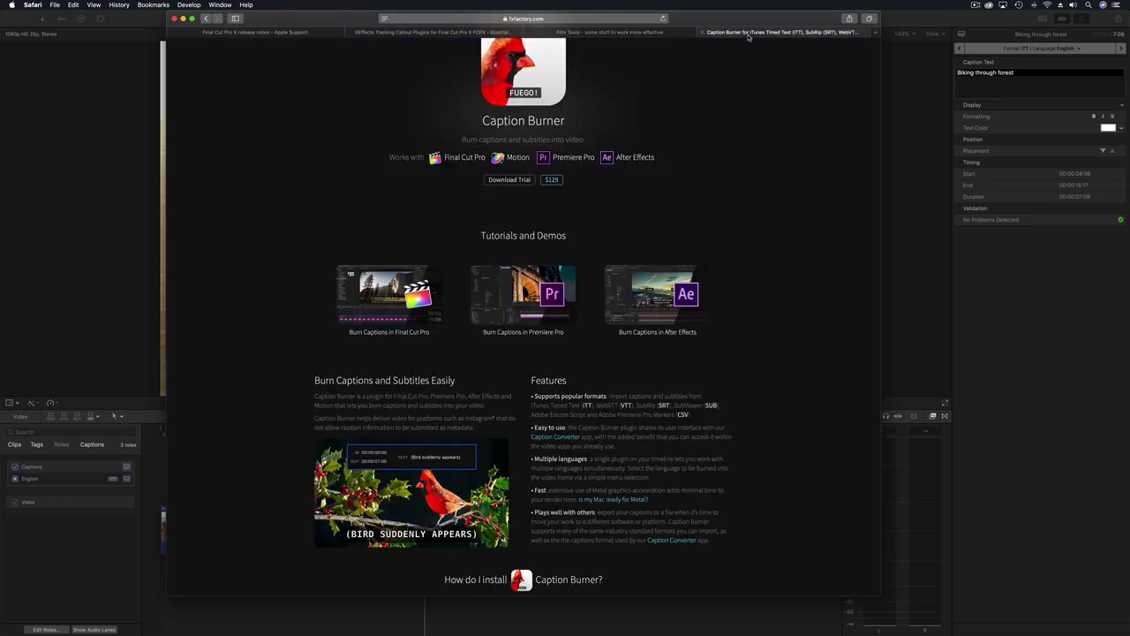
pyautogui.scroll(3, 211, 160)
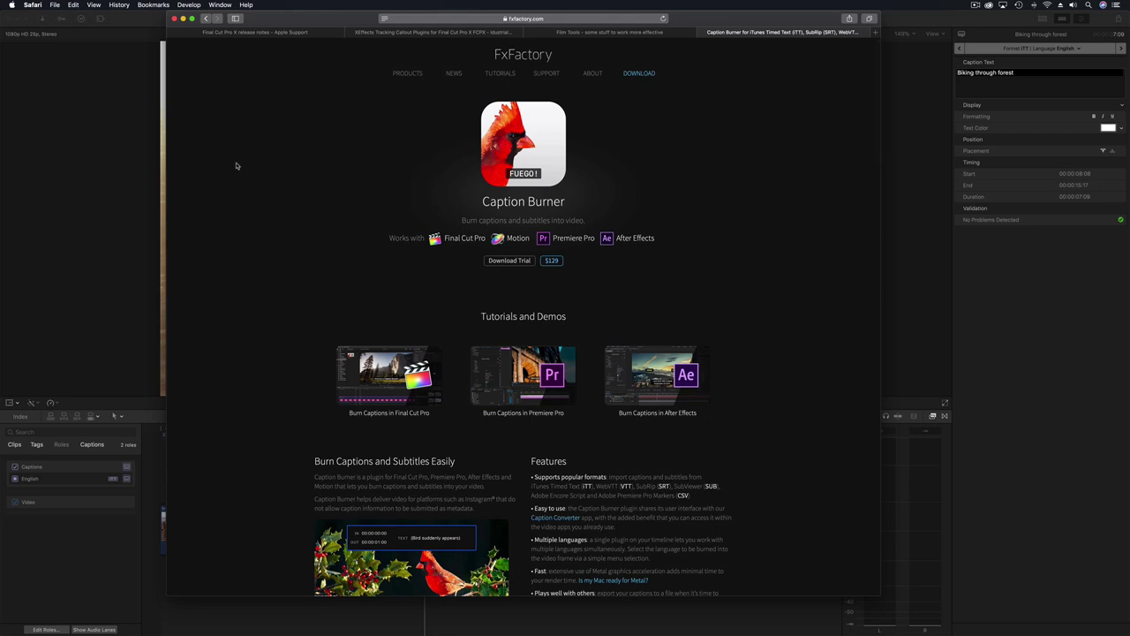
pyautogui.scroll(-3, 236, 165)
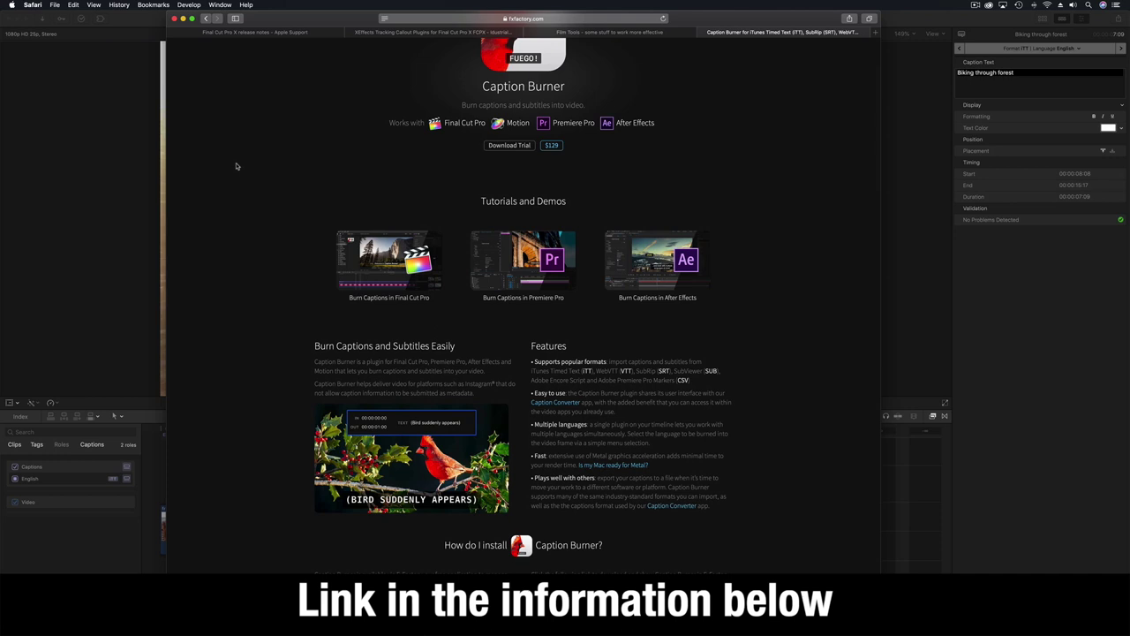
pyautogui.scroll(-3, 235, 165)
# - Return to Final Cut Pro's Captions Test project showing the 'Biking through forest' caption
pyautogui.click(116, 189)
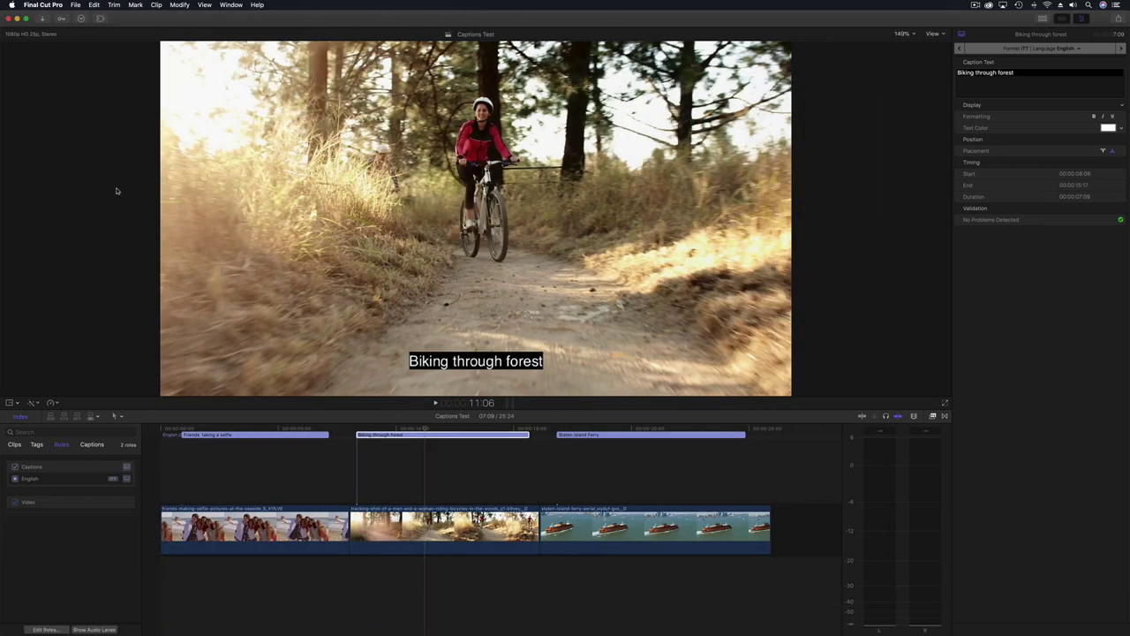